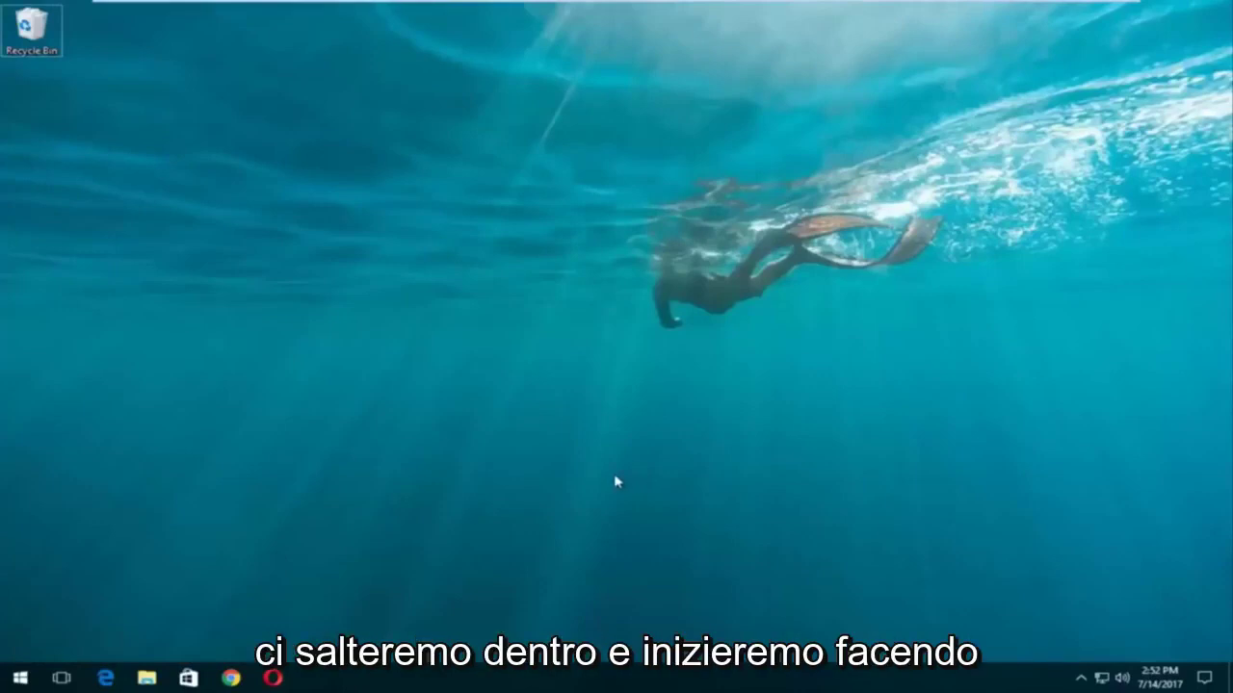
- Search the Start menu for 'reset' and open the Reset this PC recovery settings
click(4, 685)
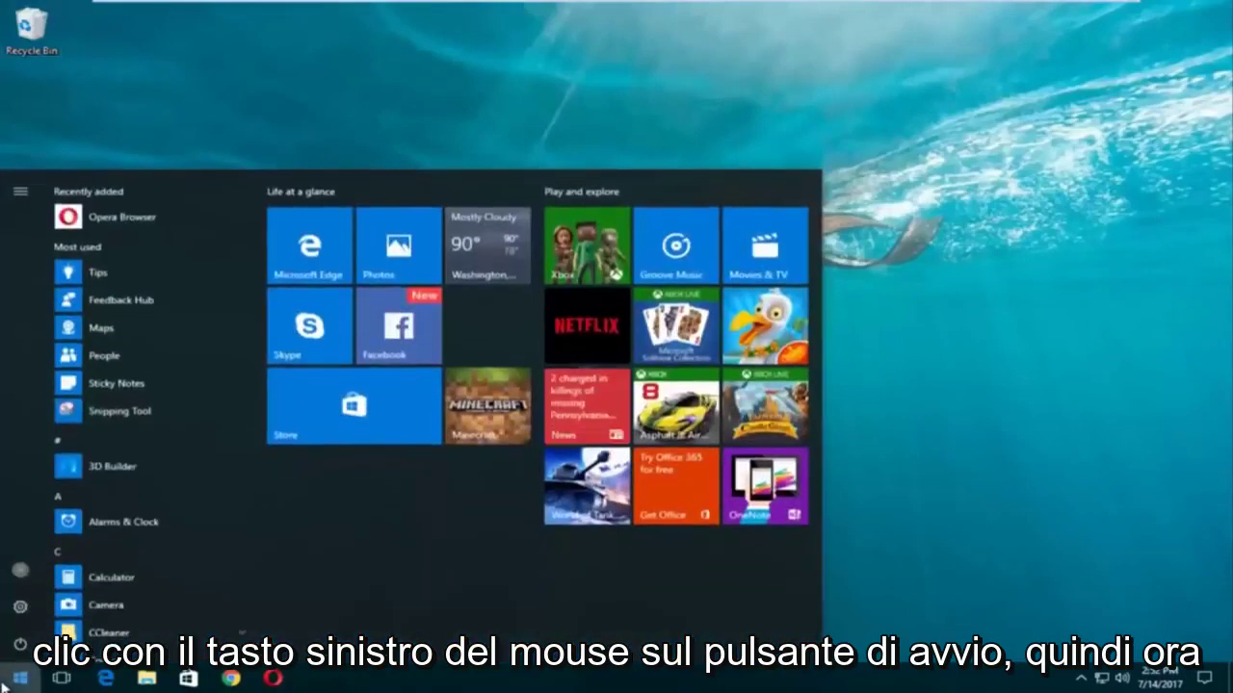
text(r)
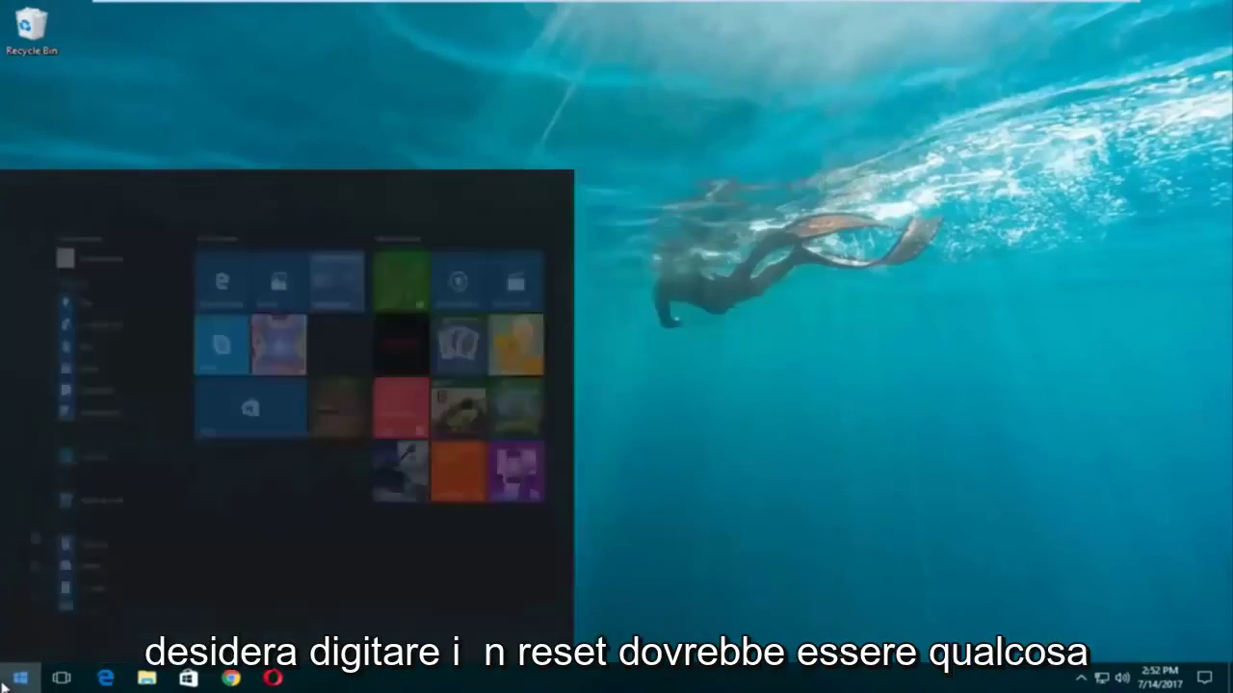
text(eset)
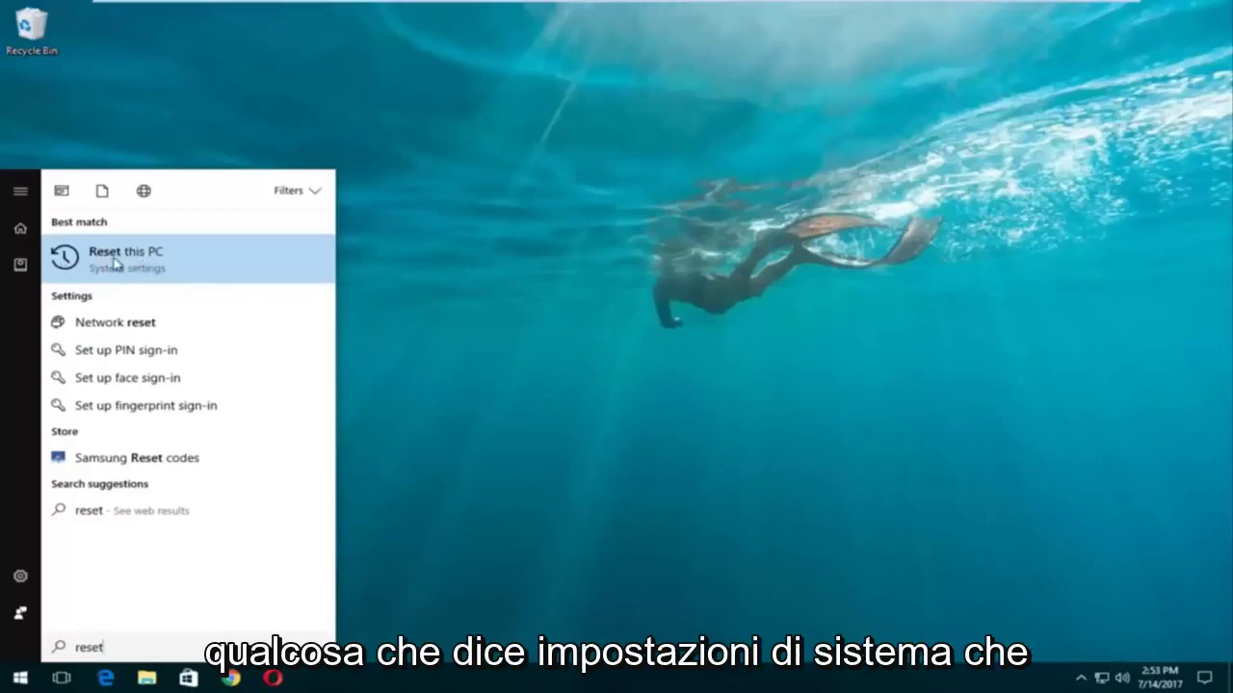
click(134, 258)
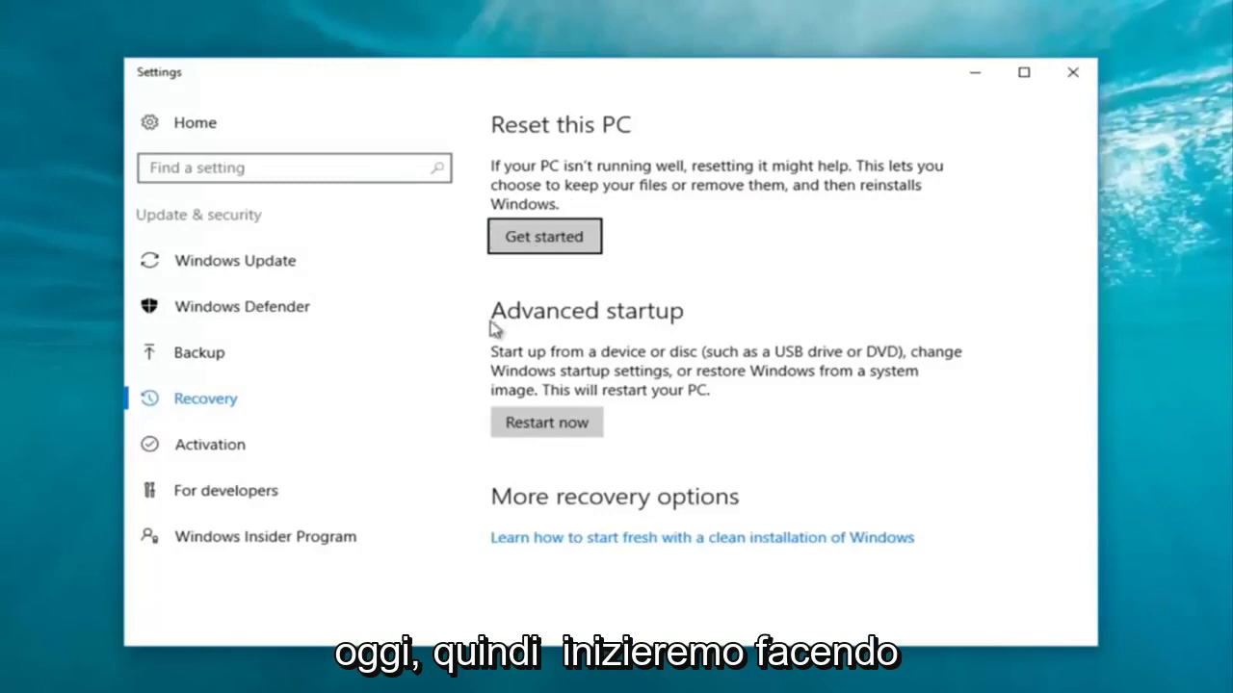
- Begin resetting this PC from the Recovery page's Get started button
click(544, 240)
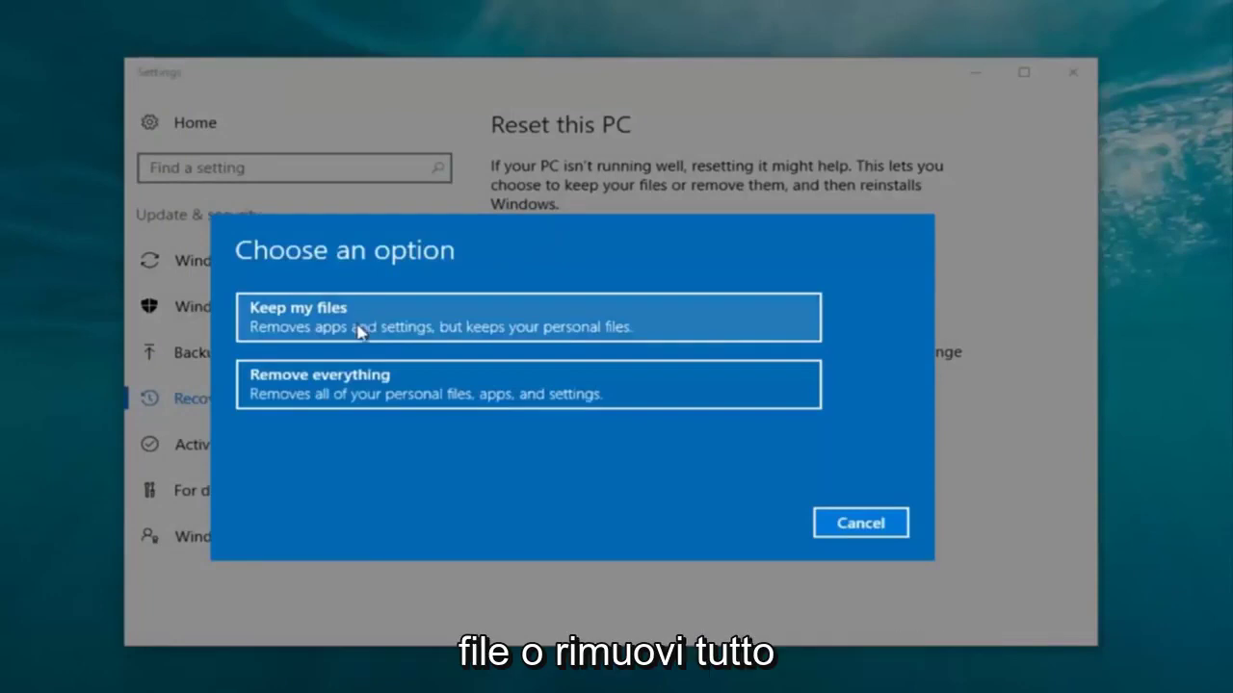
- Choose Remove everything to wipe personal files, apps and settings
click(325, 399)
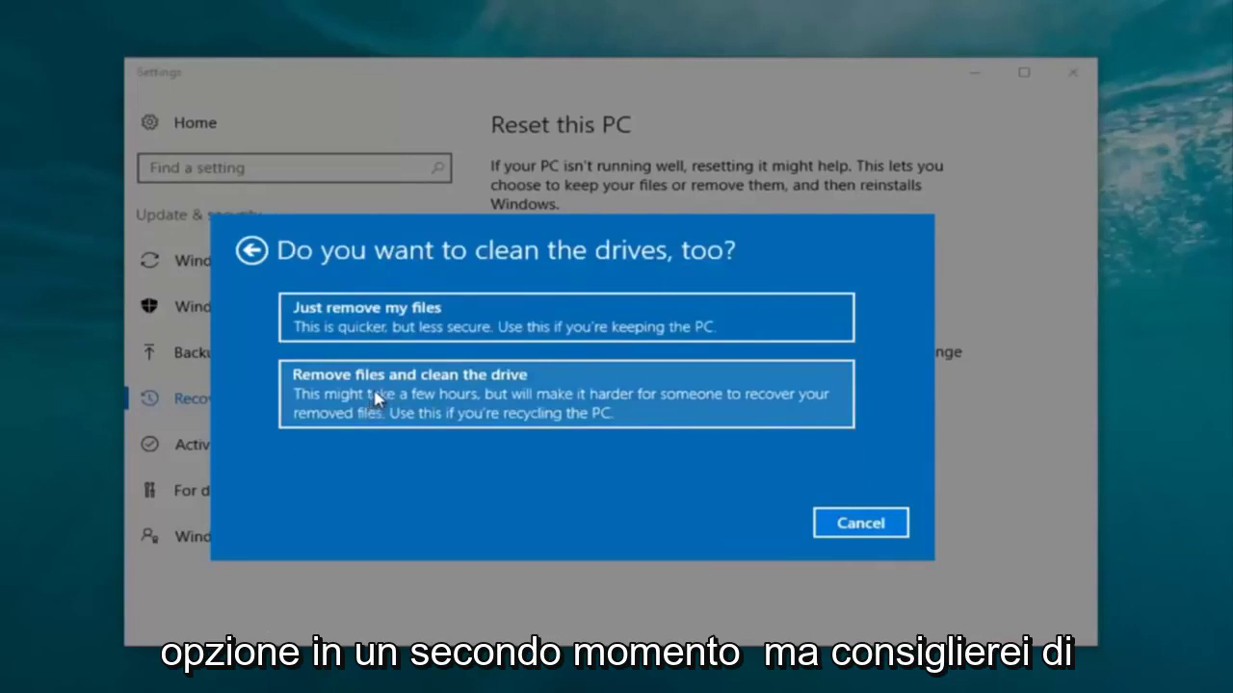
- Choose Just remove my files, skipping drive cleaning
click(385, 330)
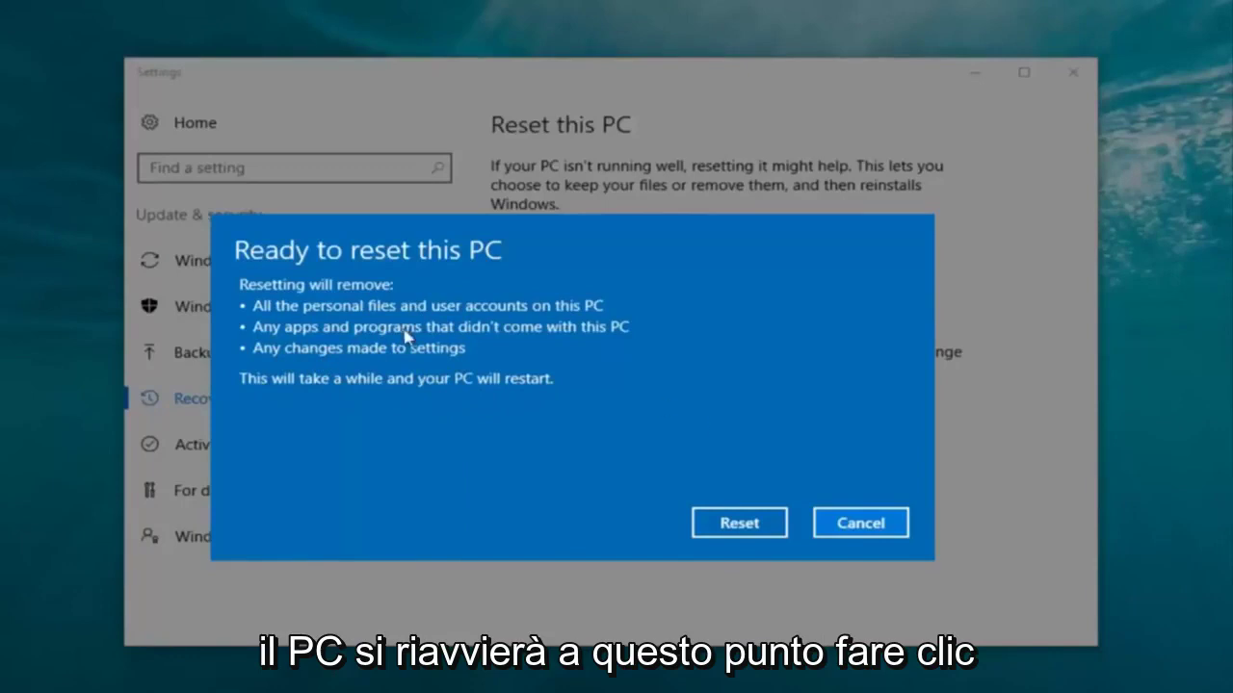
- Confirm Reset in Ready to reset this PC and let the reset complete
click(729, 525)
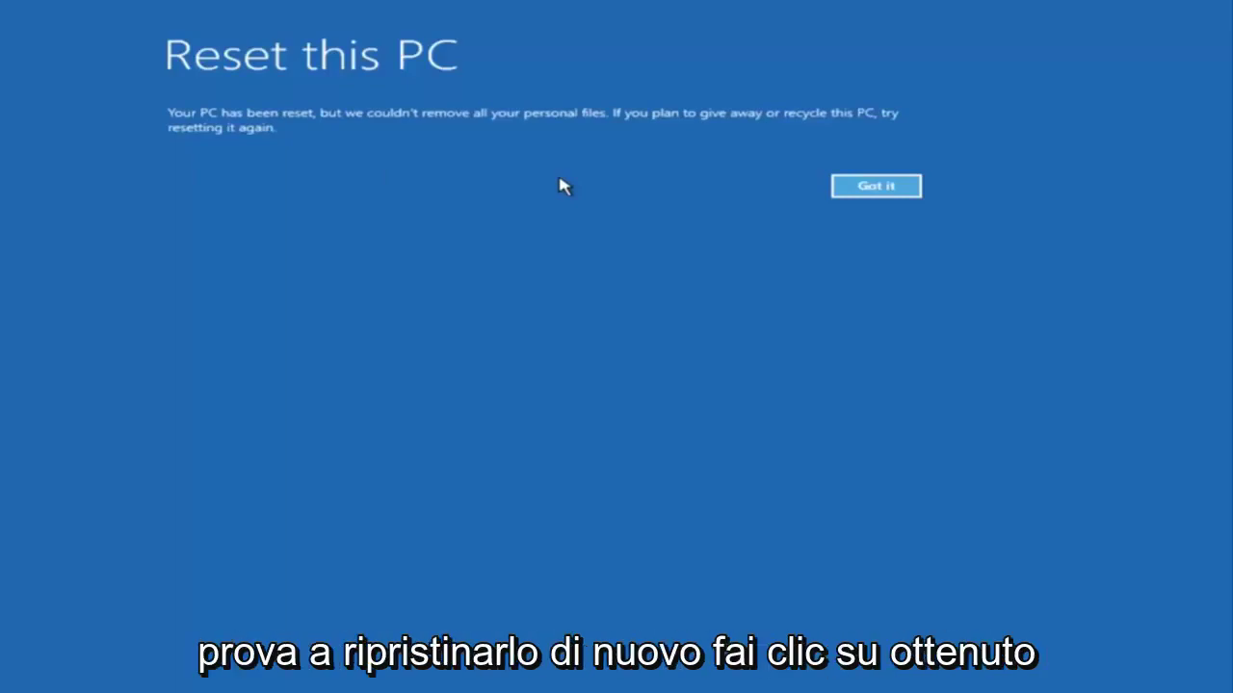
- Dismiss the post-reset notice with Got it and wait for the Hi there page
click(845, 187)
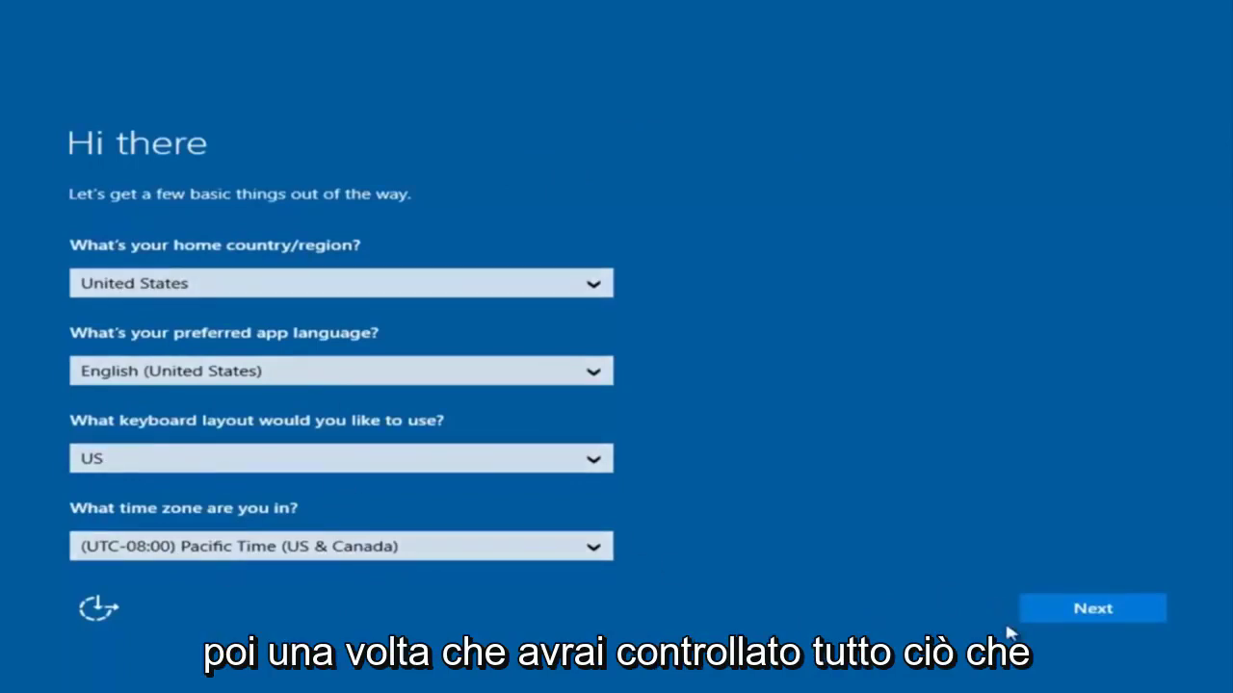
- Keep United States, English (United States), US keyboard and Pacific Time, and accept the licence terms
click(1101, 617)
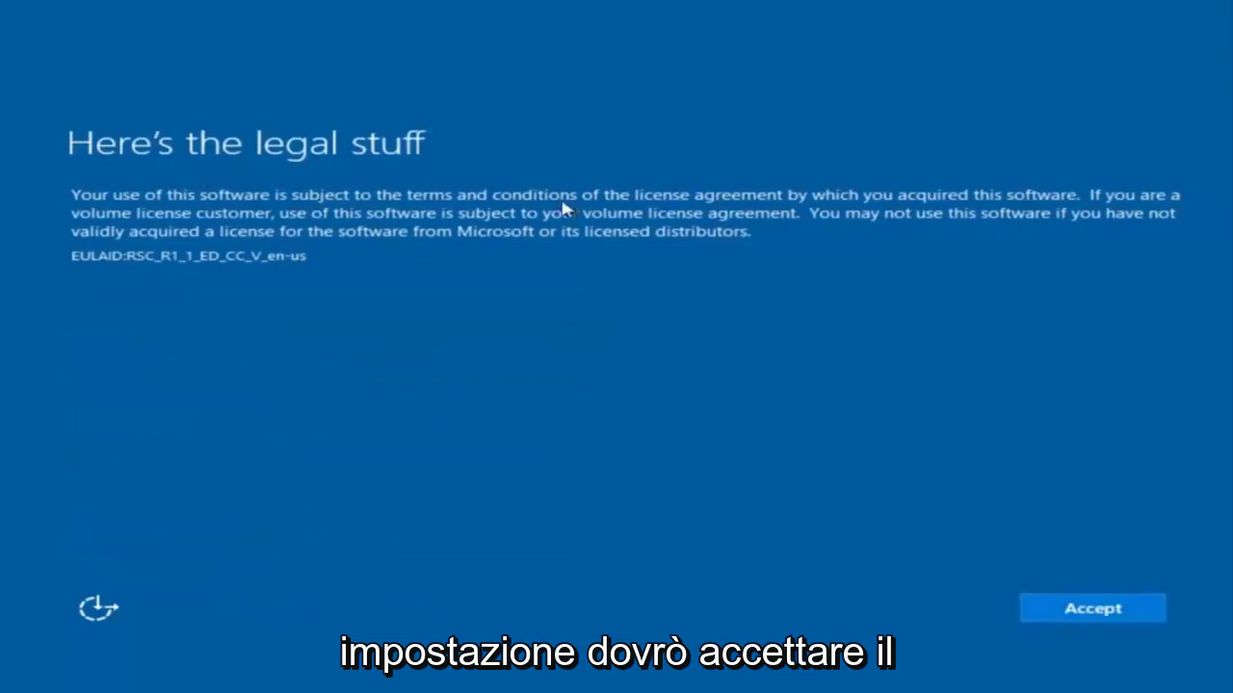
click(1107, 609)
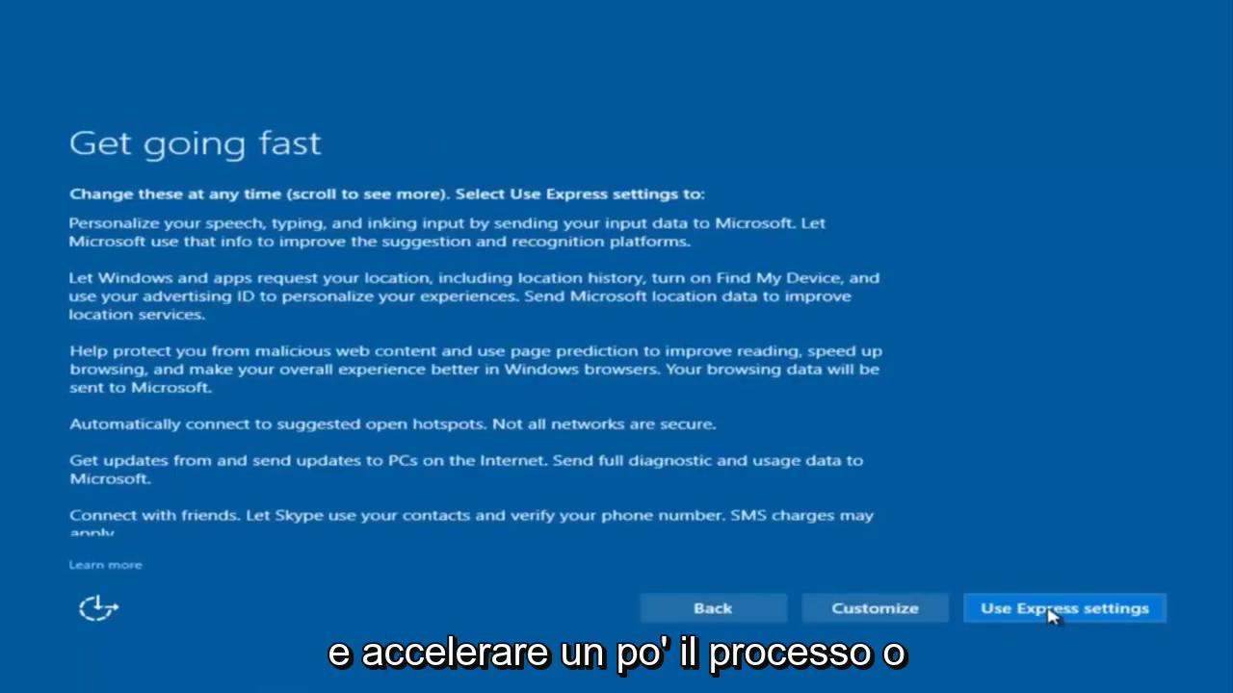
- Choose customized privacy settings and turn off sending speech, typing and inking data
click(869, 613)
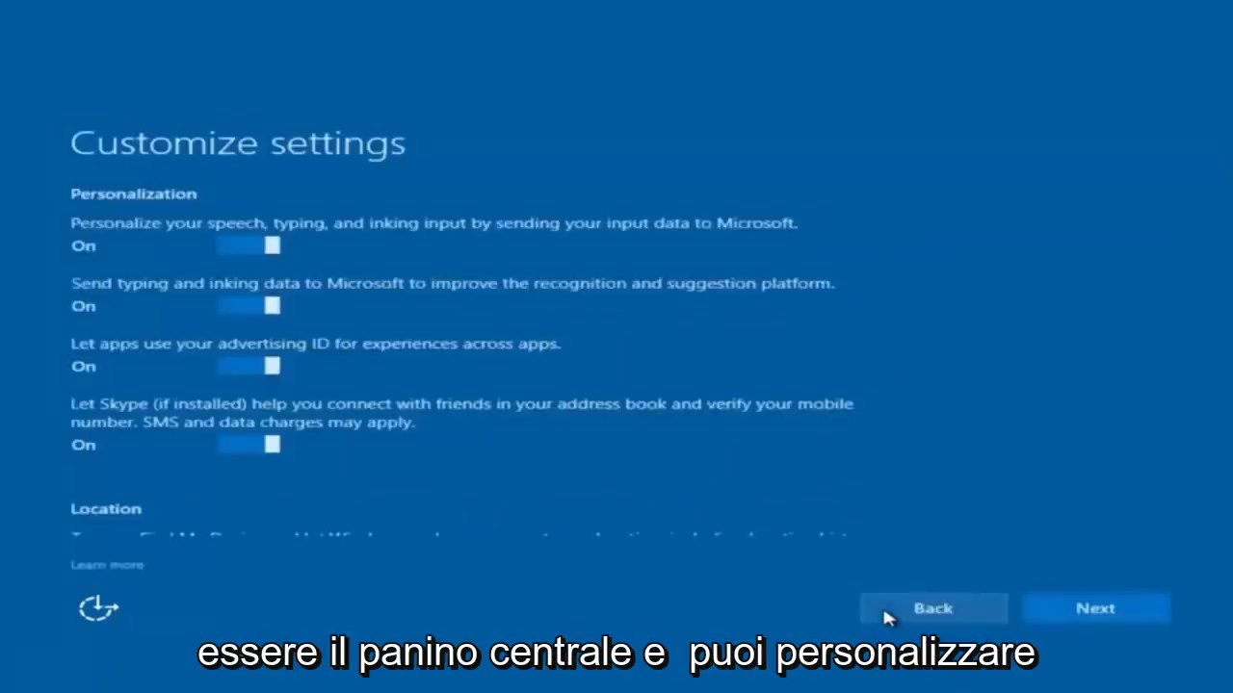
scroll(356, 308, down, 2)
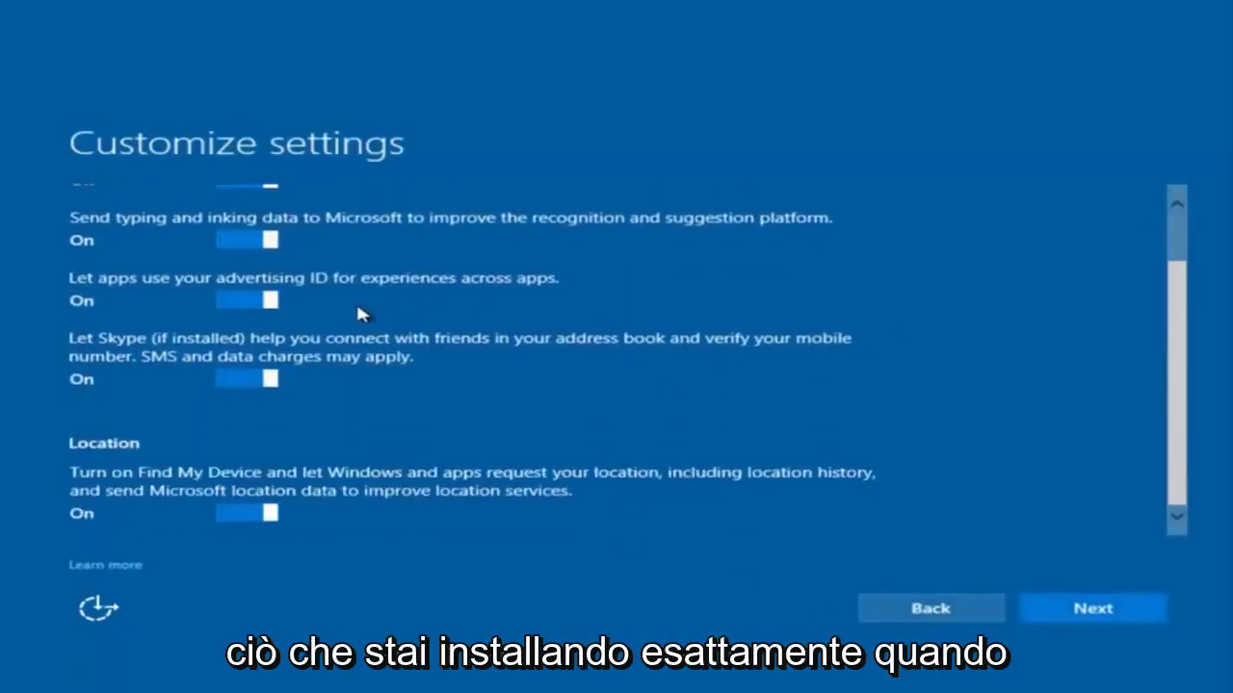
scroll(353, 313, up, 2)
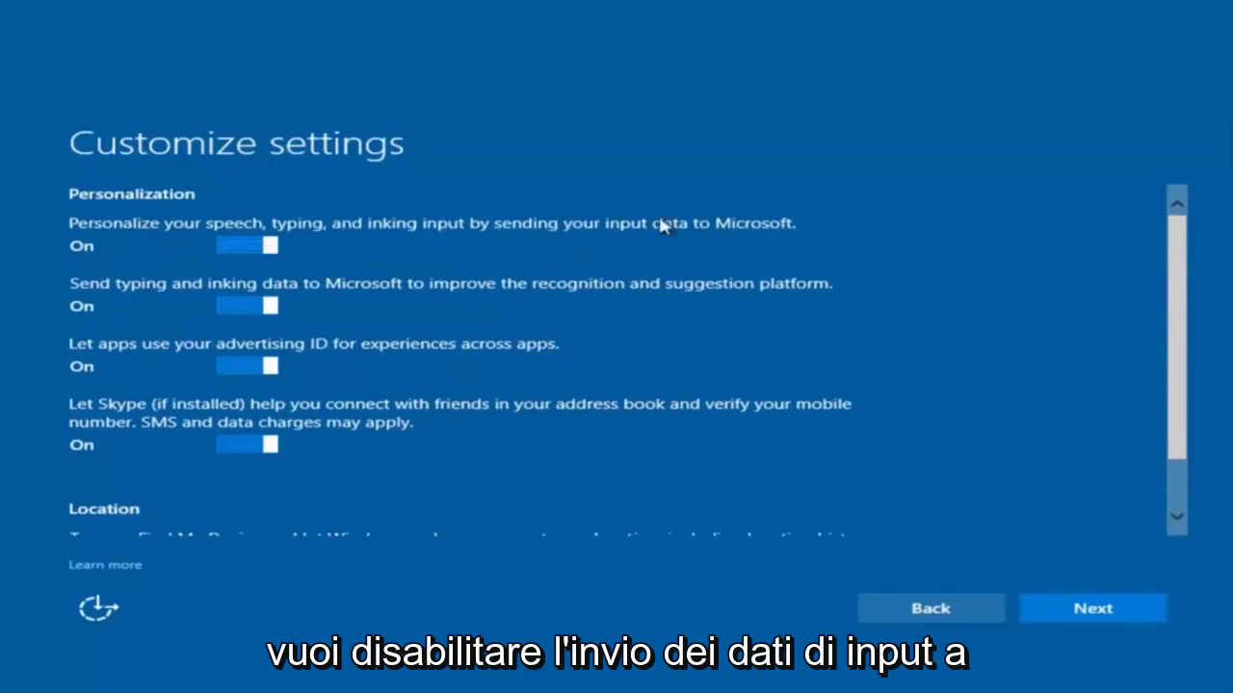
click(258, 246)
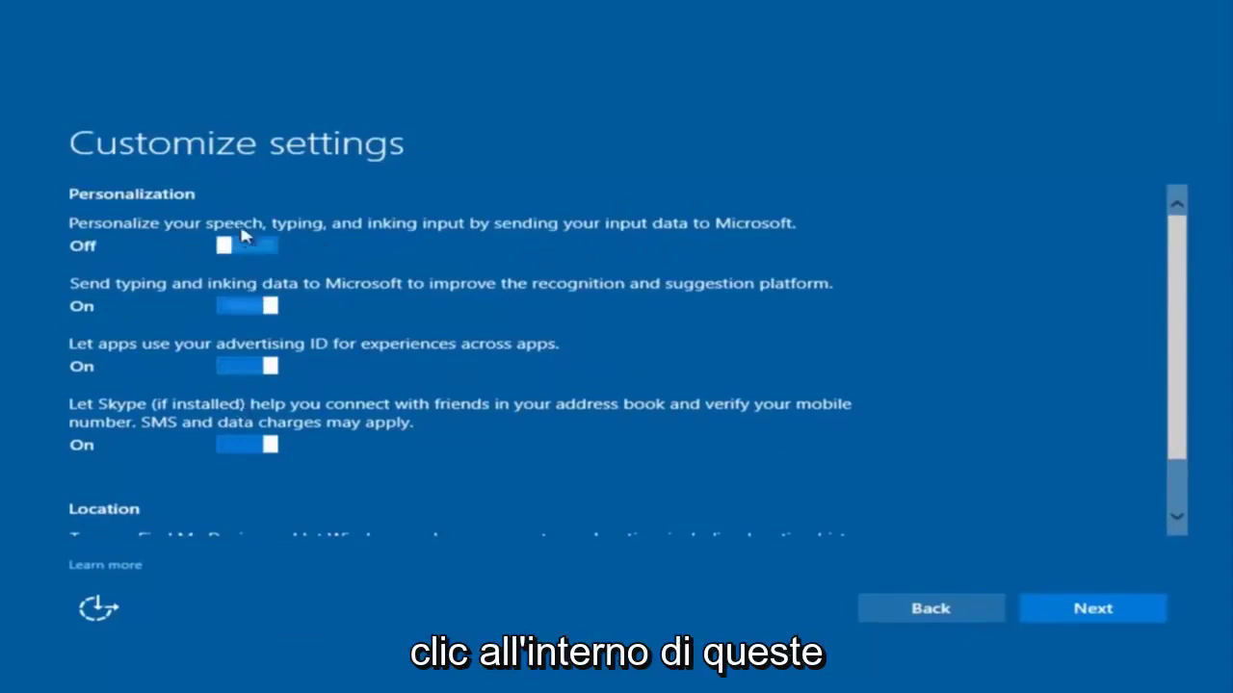
scroll(248, 379, down, 1)
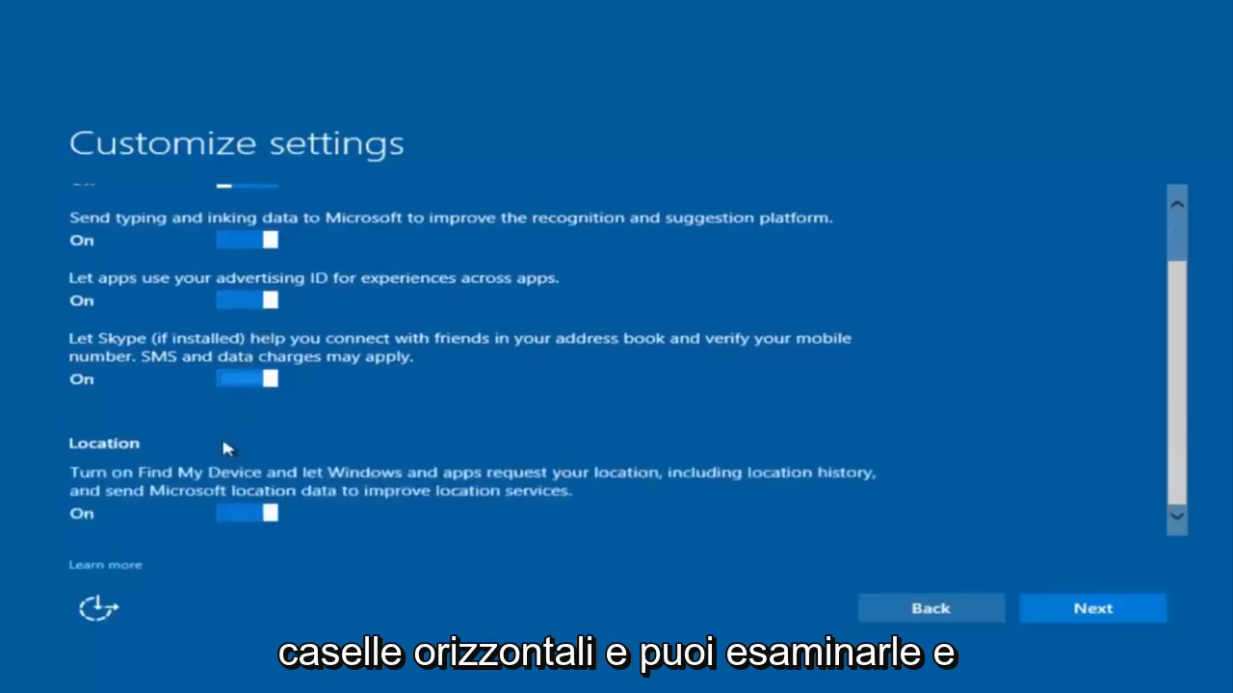
scroll(294, 354, up, 1)
scroll(298, 354, up, 1)
scroll(305, 443, down, 1)
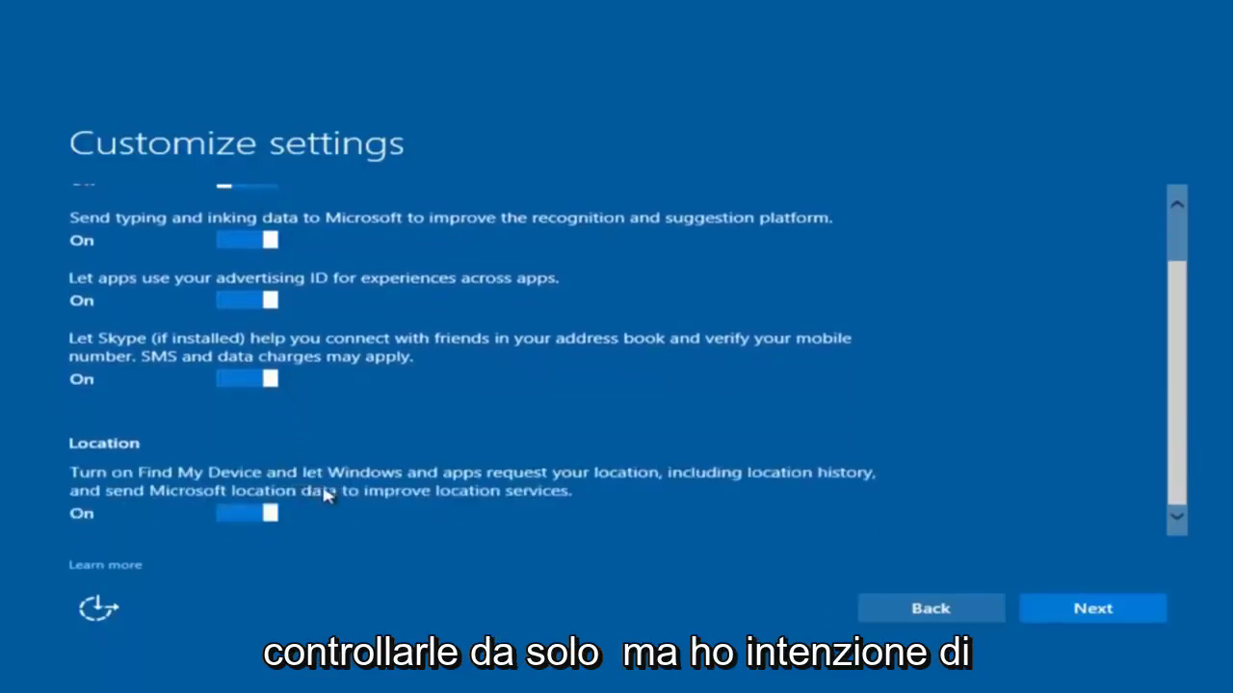
scroll(327, 495, up, 1)
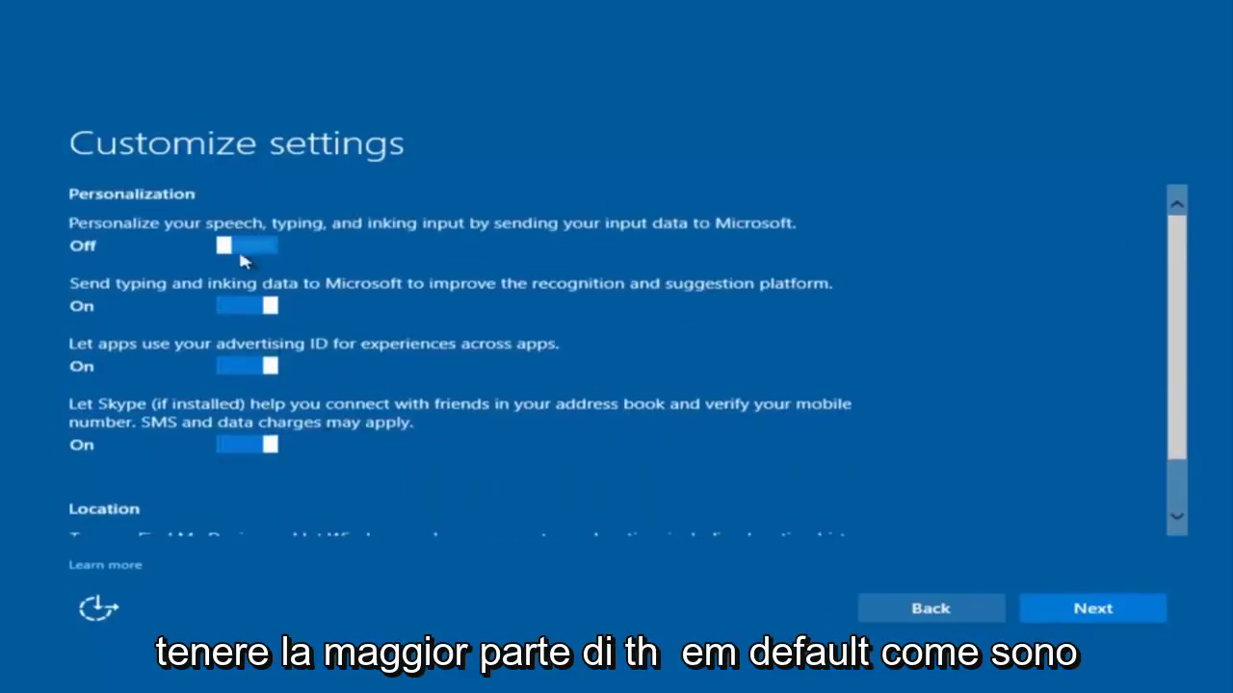
- Accept the connectivity, error reporting, browser, protection and update settings unchanged
click(1076, 620)
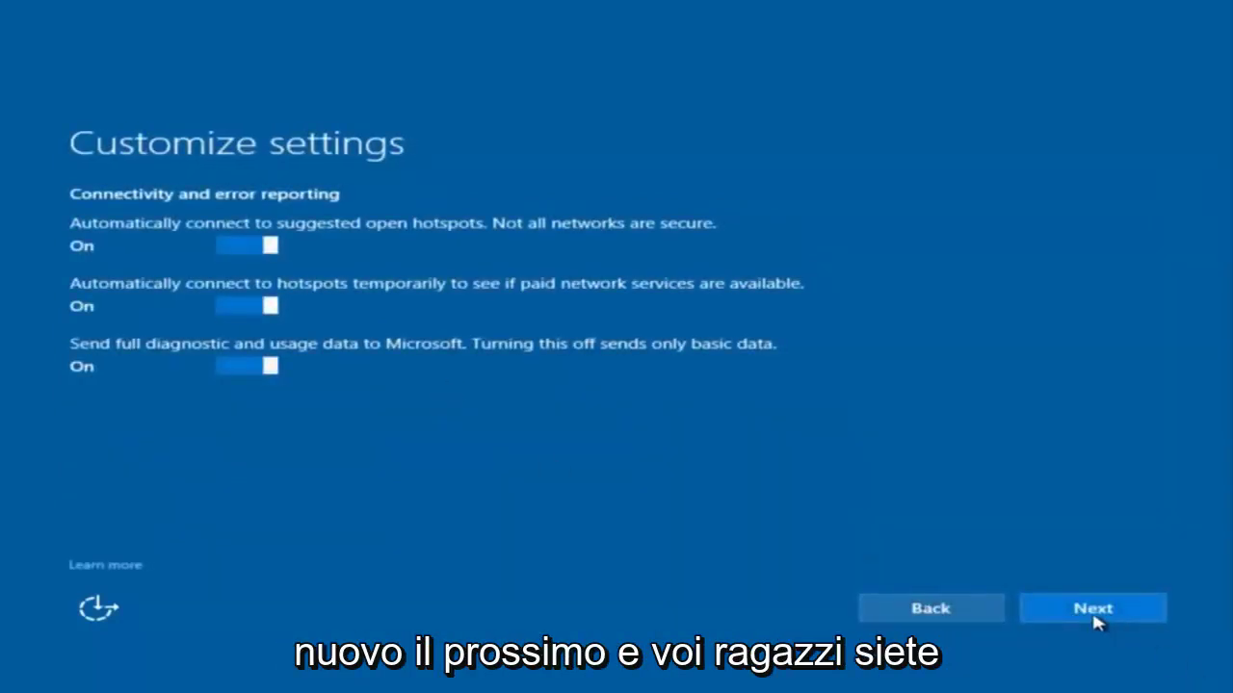
click(1092, 621)
click(1043, 609)
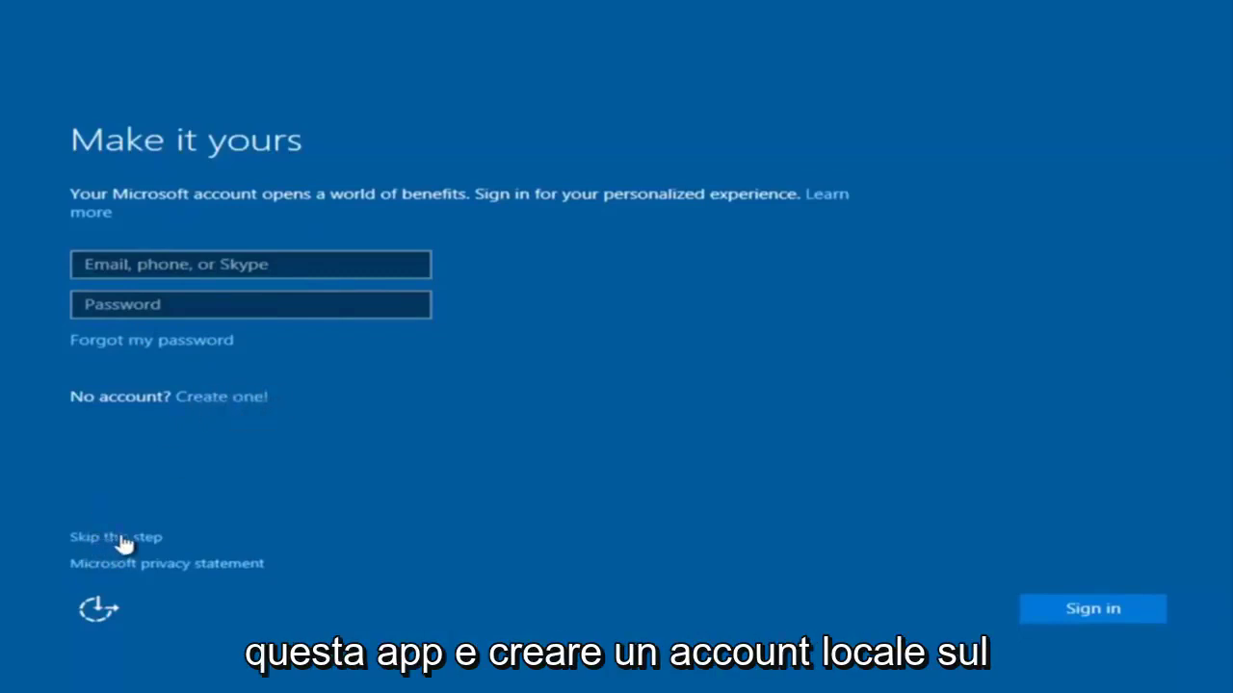
- Skip Microsoft account sign-in and enter 'example' as the local user name
click(122, 539)
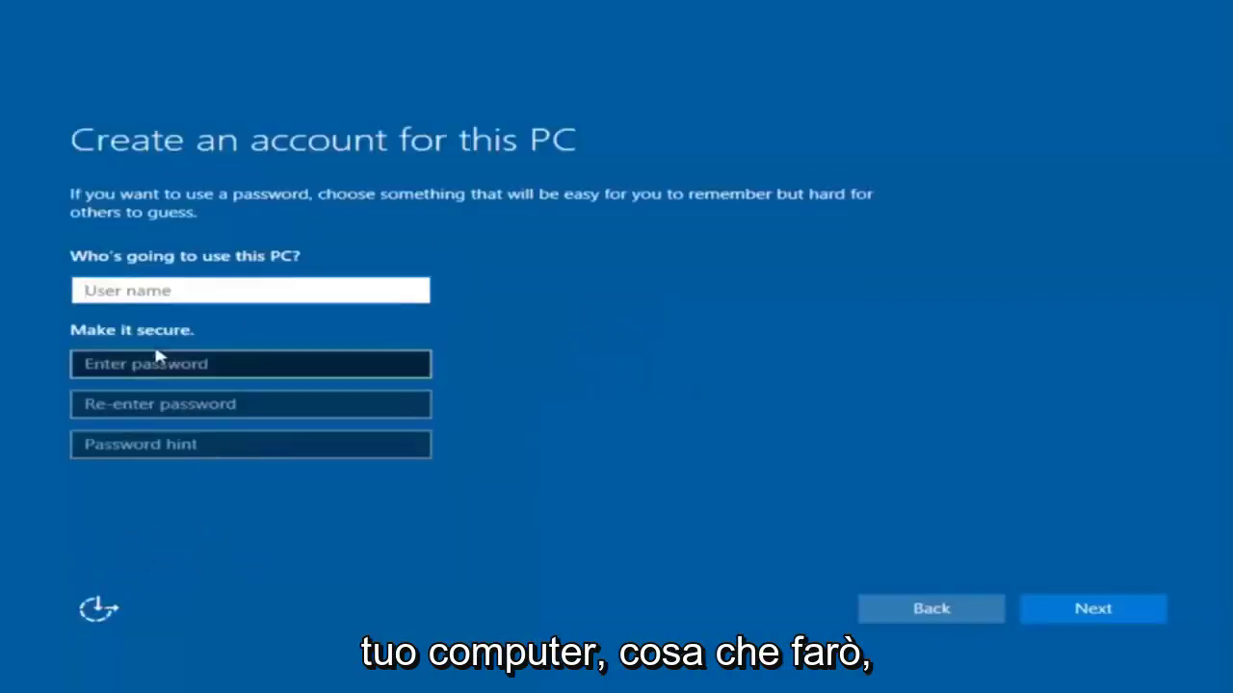
text(exam[pl)
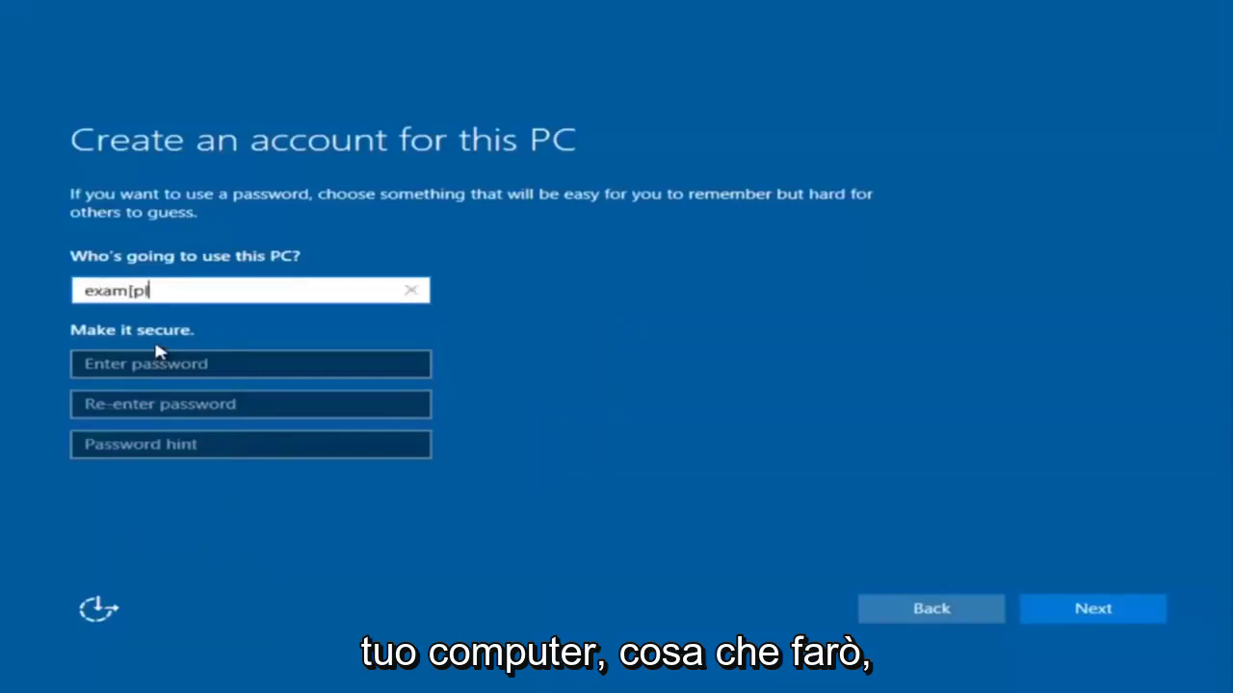
key(BackSpace)
key(BackSpace)
key(BackSpace)
text(pl)
key(BackSpace)
key(BackSpace)
text(p)
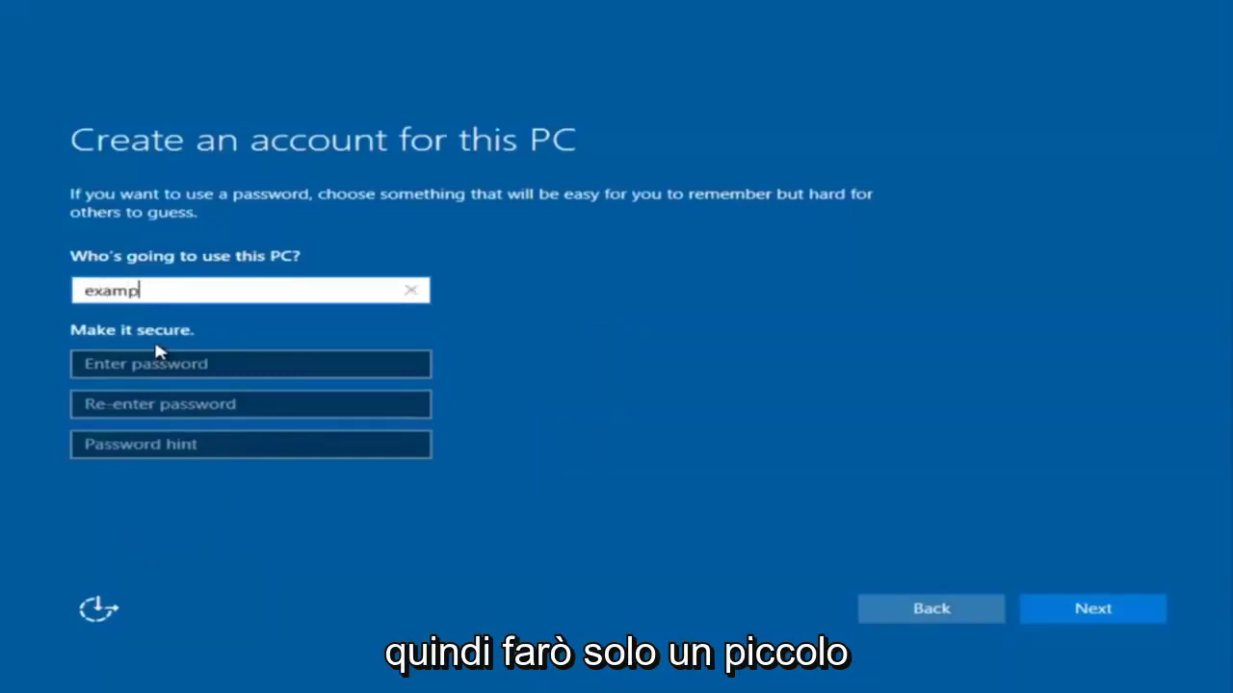
text(le)
- Enter the account password, its confirmation and a password hint, then submit
click(155, 364)
text(ex)
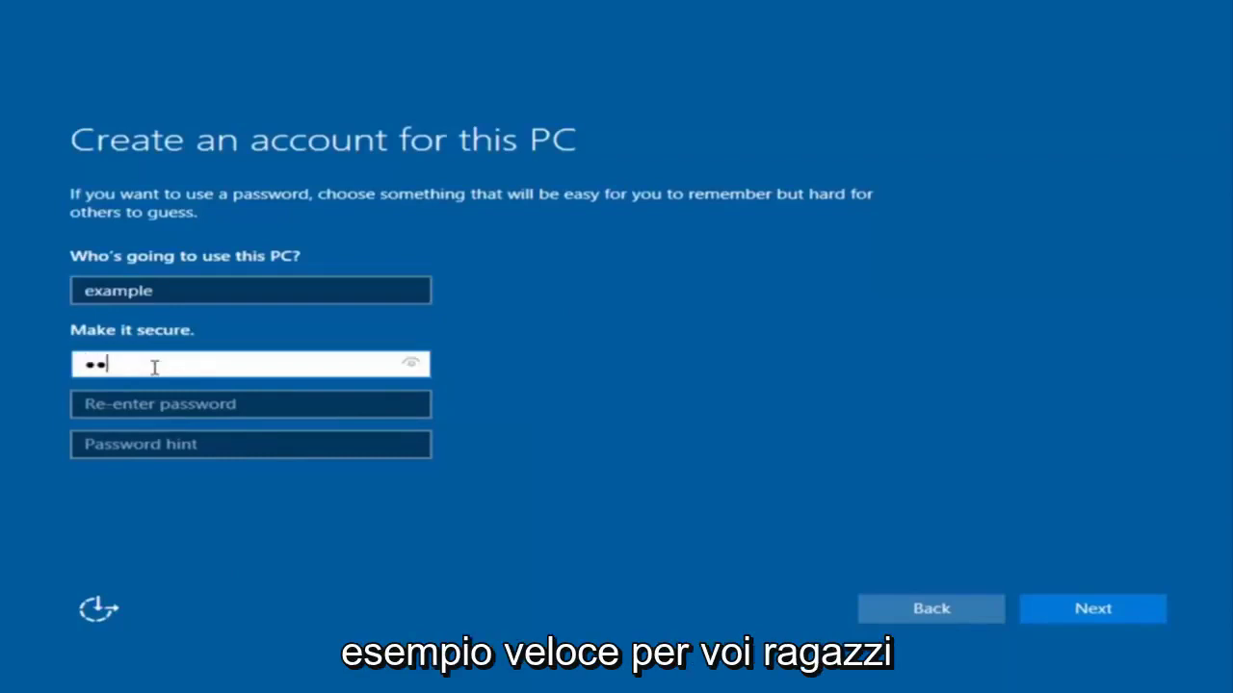
click(239, 404)
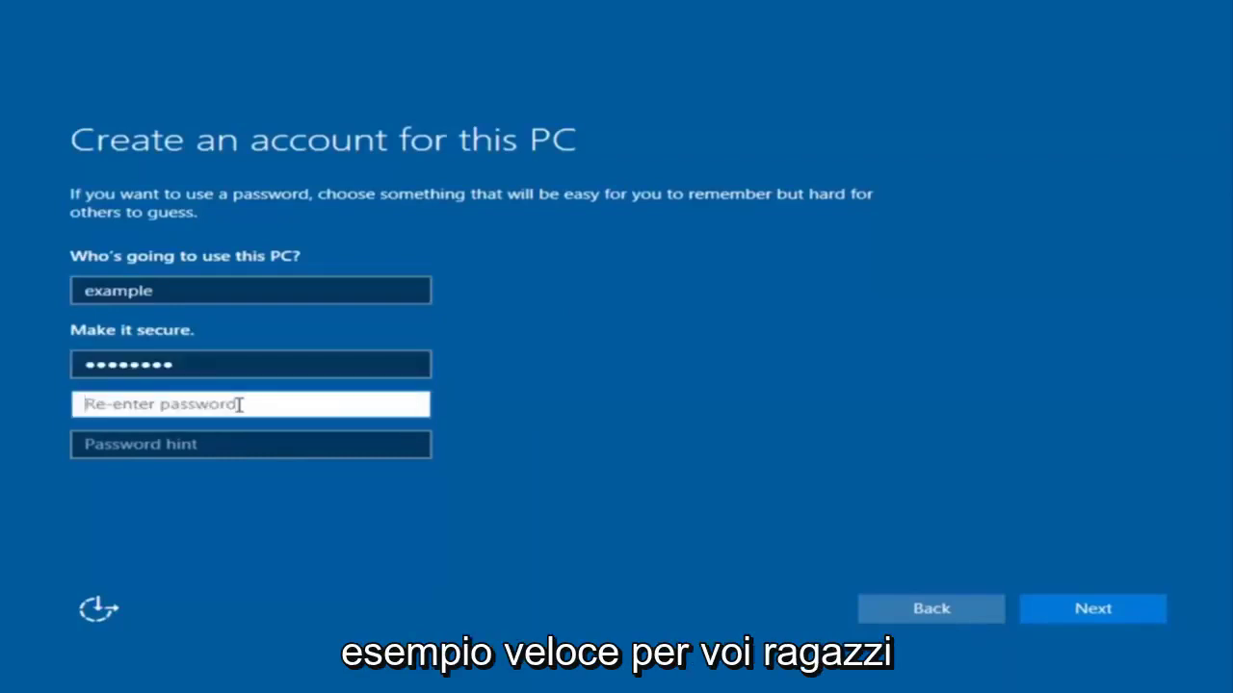
text(example12)
click(222, 449)
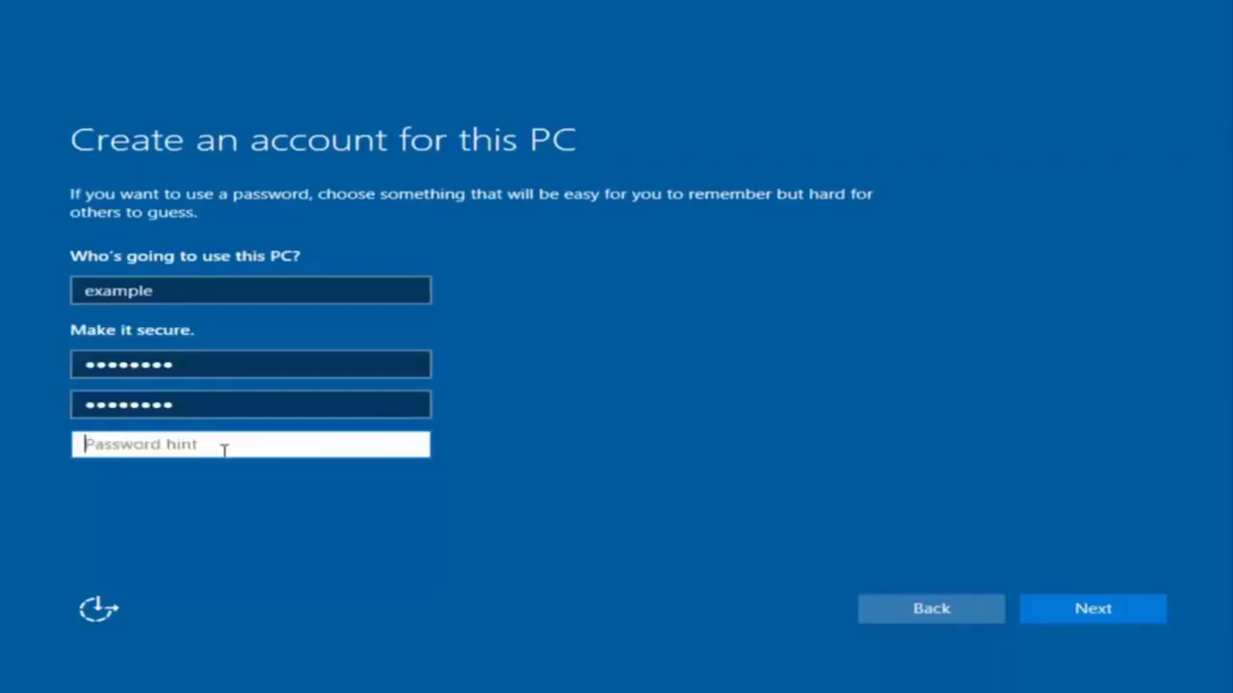
text(pass)
click(1116, 621)
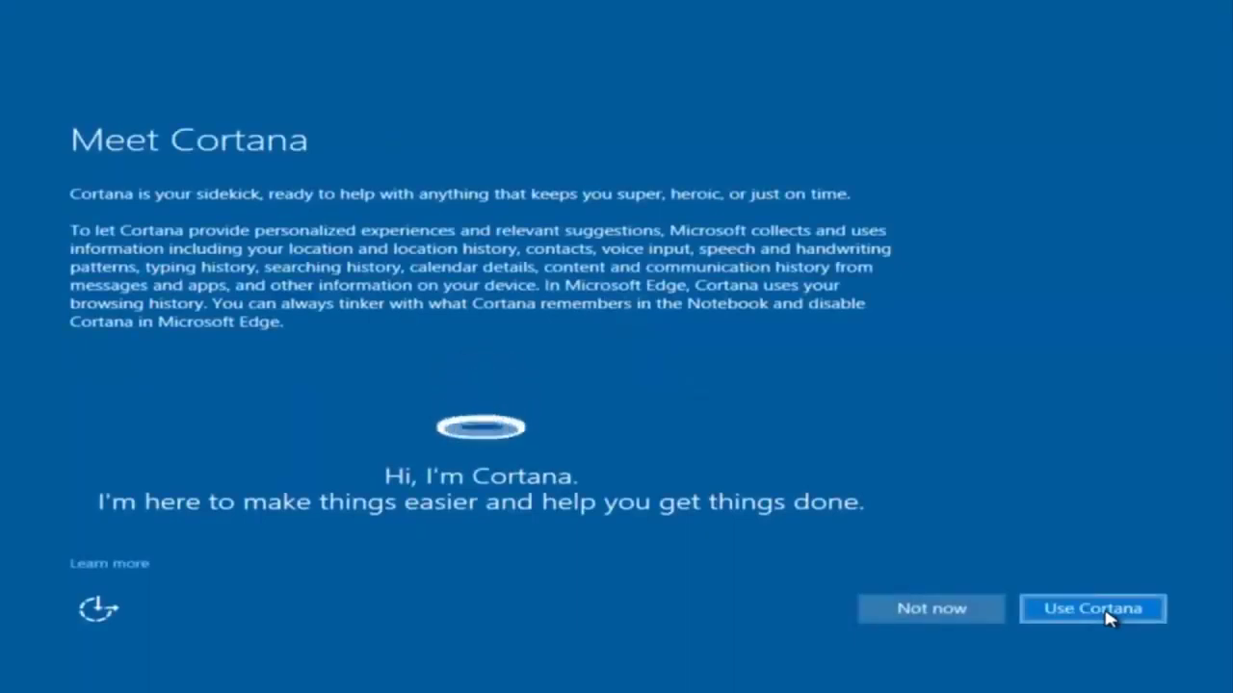
- Decline Cortana with Not now on the Meet Cortana page
click(909, 609)
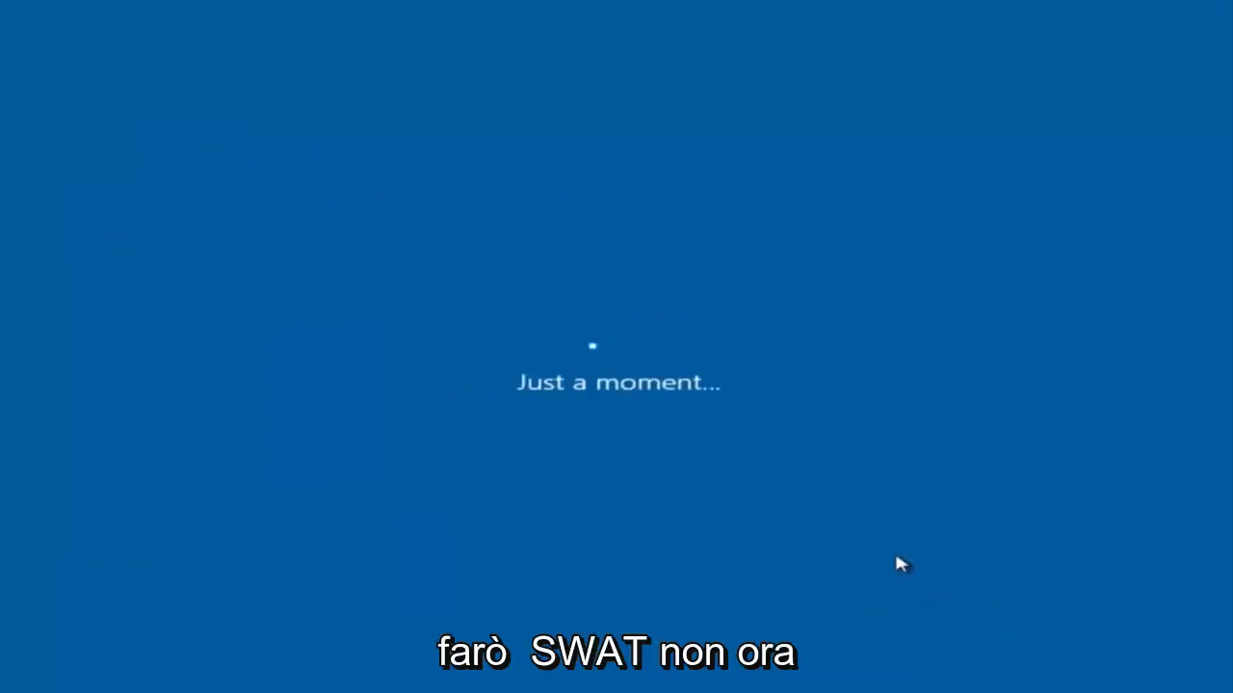